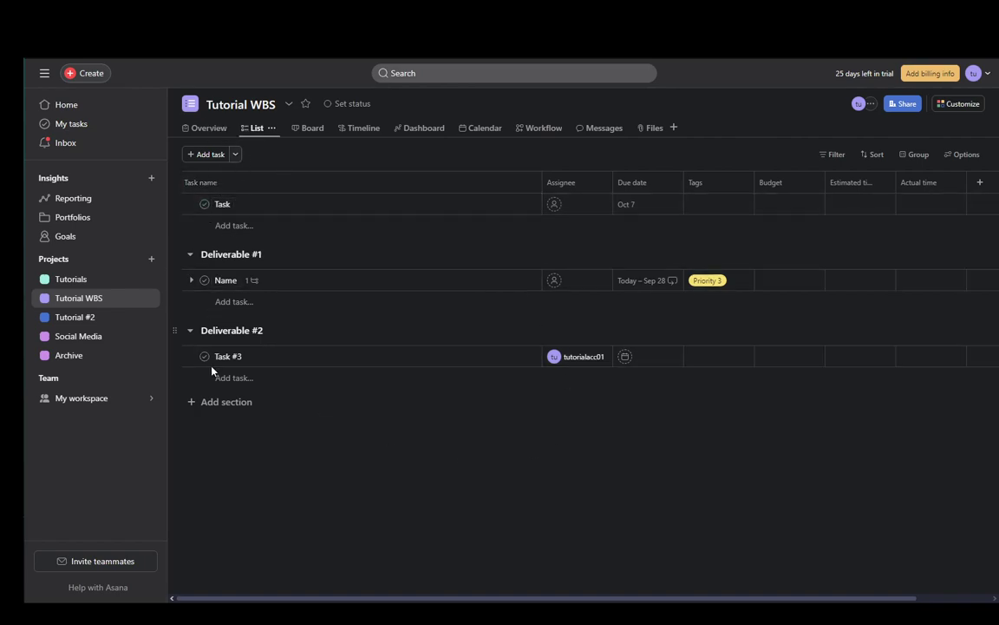
Uncheck the top task 'Task' in Tutorial WBS, then check it off as complete again.
{"action": "mouse_move", "coordinate": [222, 204]}
{"action": "left_click", "coordinate": [205, 204]}
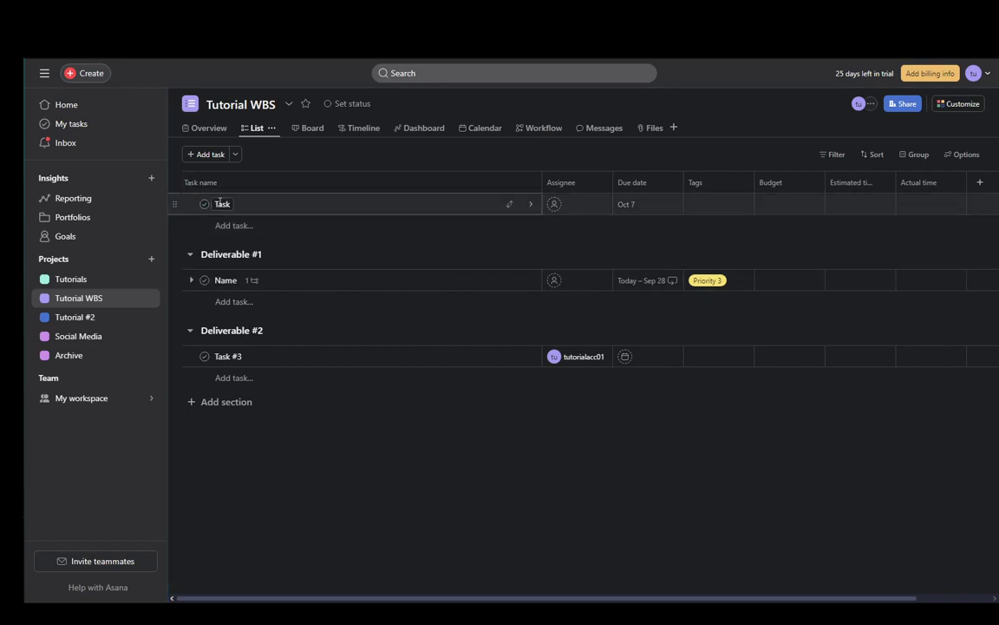
{"action": "left_click", "coordinate": [204, 204]}
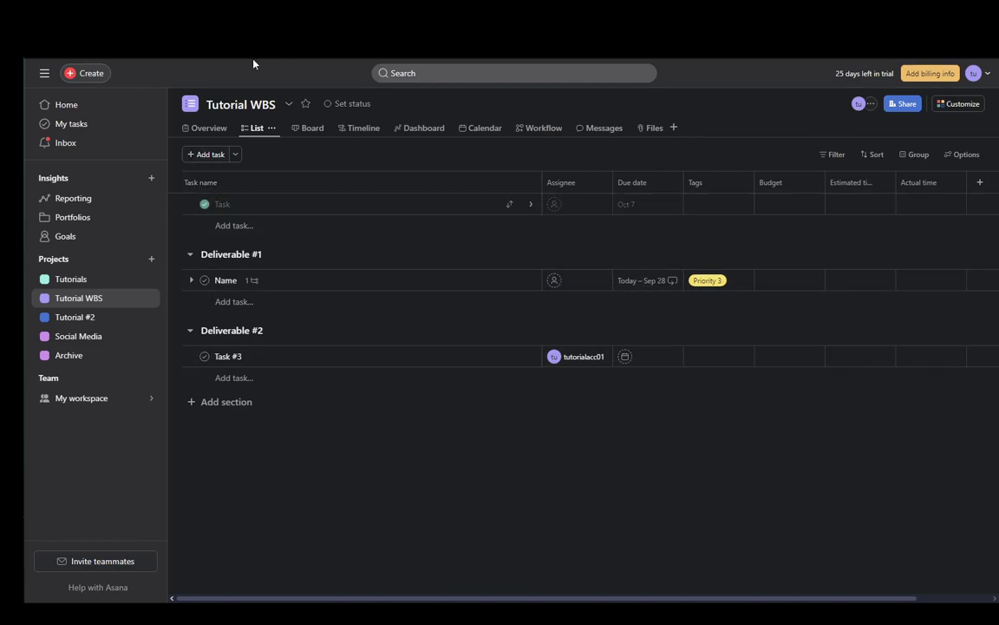
Reopen 'Task', start its Actual time timer, then mark it complete again.
{"action": "left_click", "coordinate": [204, 204]}
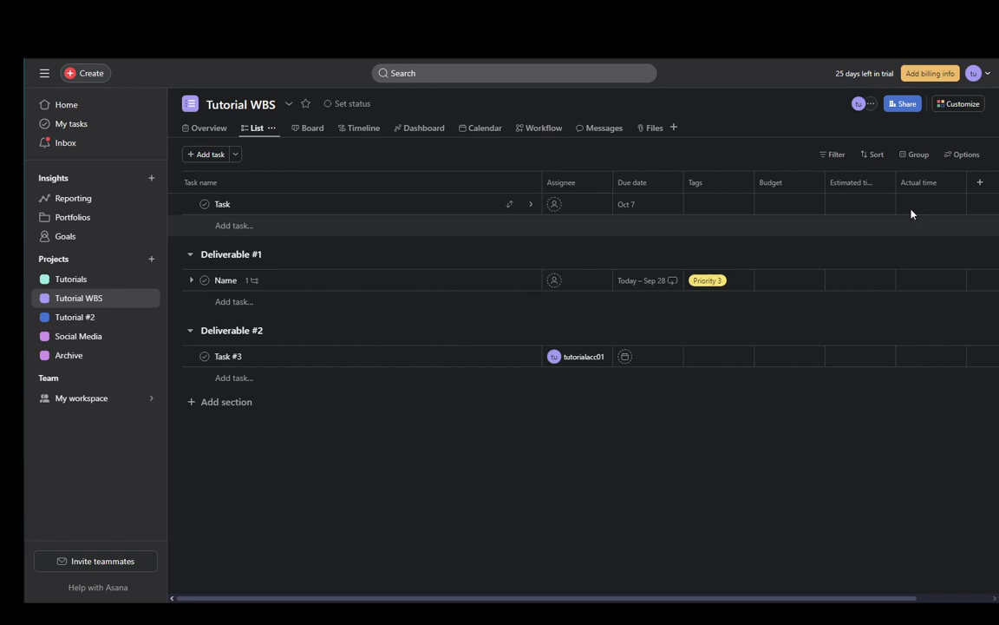
{"action": "left_click", "coordinate": [943, 204]}
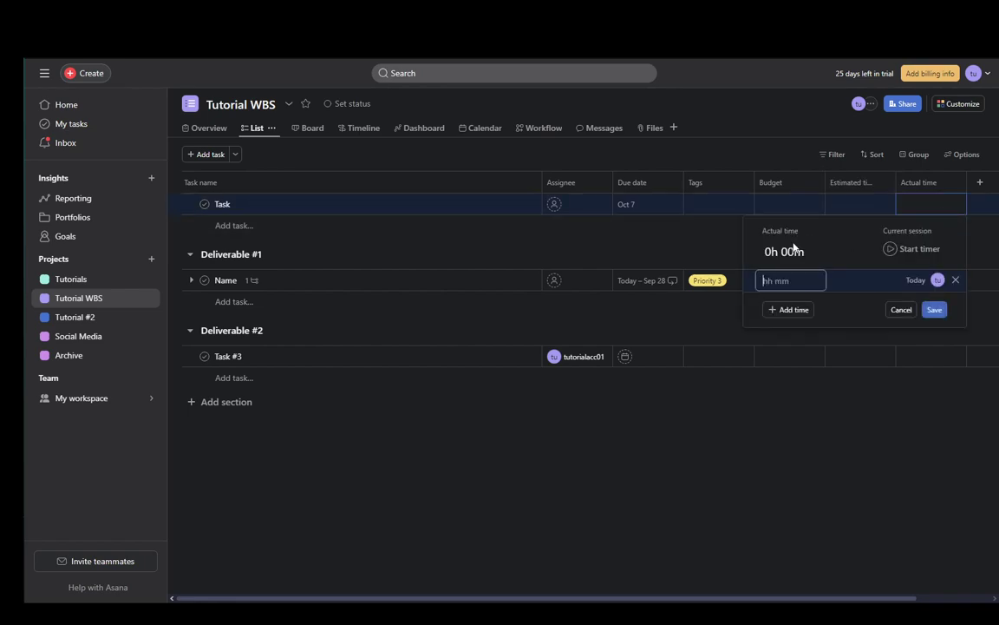
{"action": "left_click", "coordinate": [919, 249]}
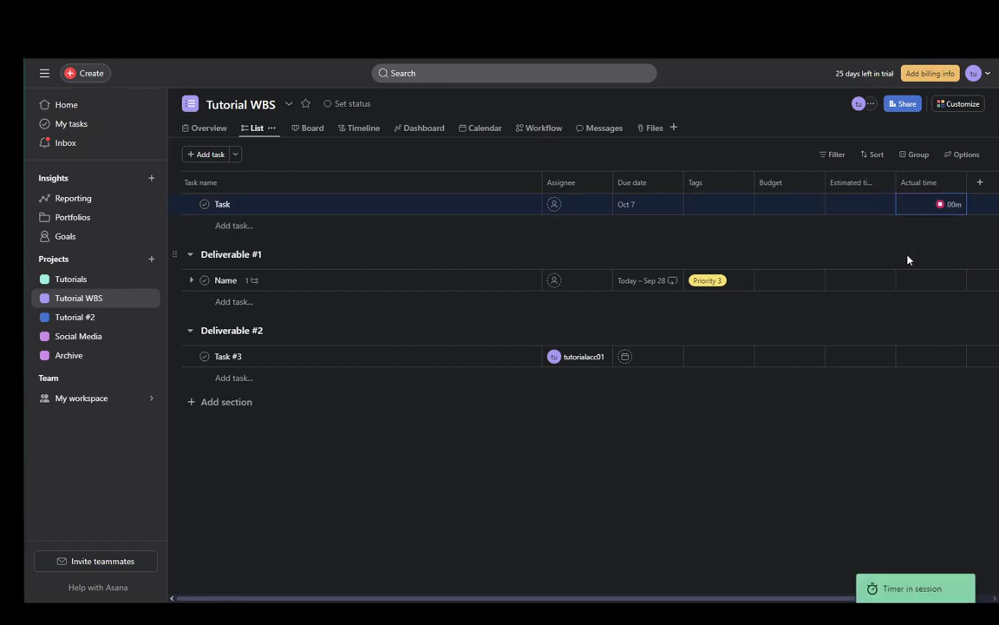
{"action": "left_click", "coordinate": [204, 204]}
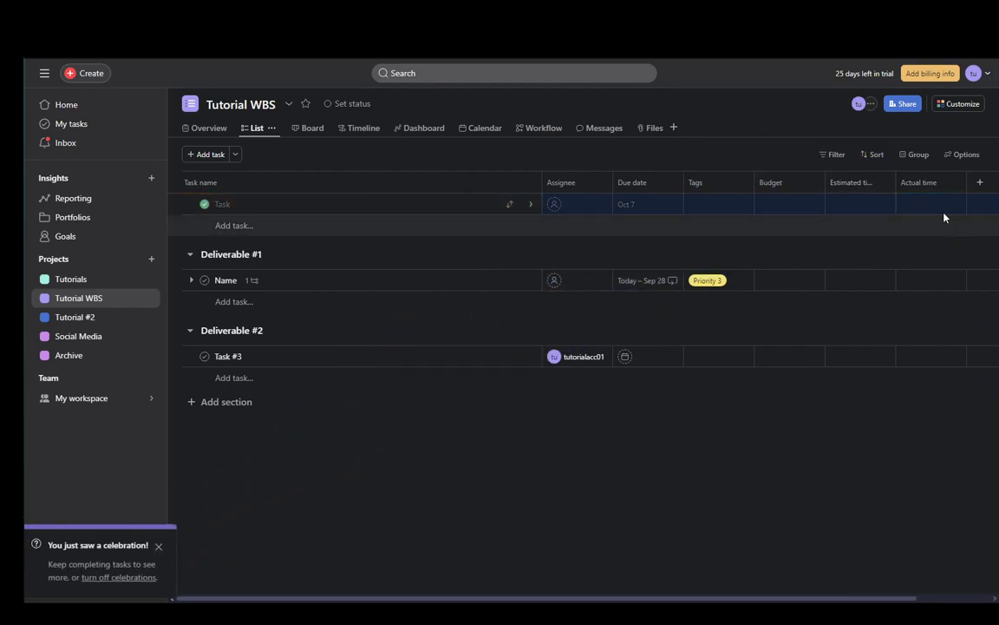
Uncheck 'Task' and close the 'You just saw a celebration!' tip.
{"action": "left_click", "coordinate": [203, 204]}
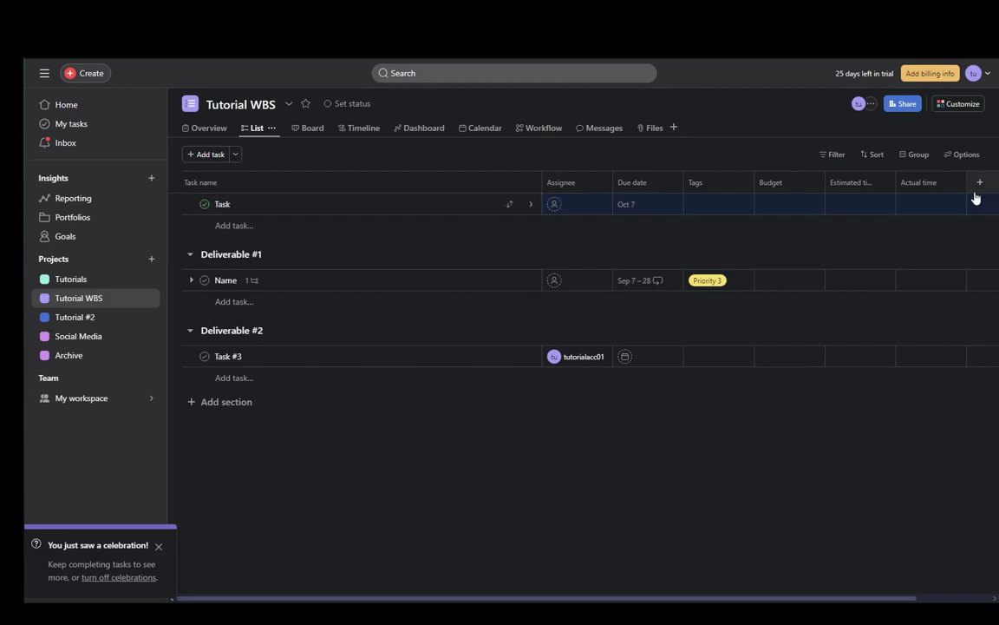
{"action": "left_click", "coordinate": [159, 547]}
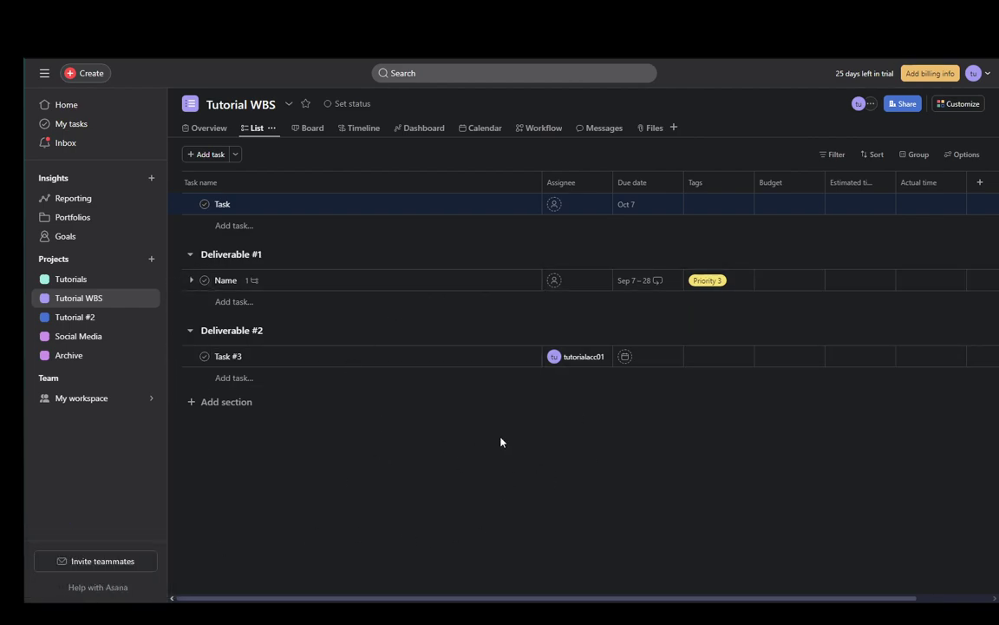